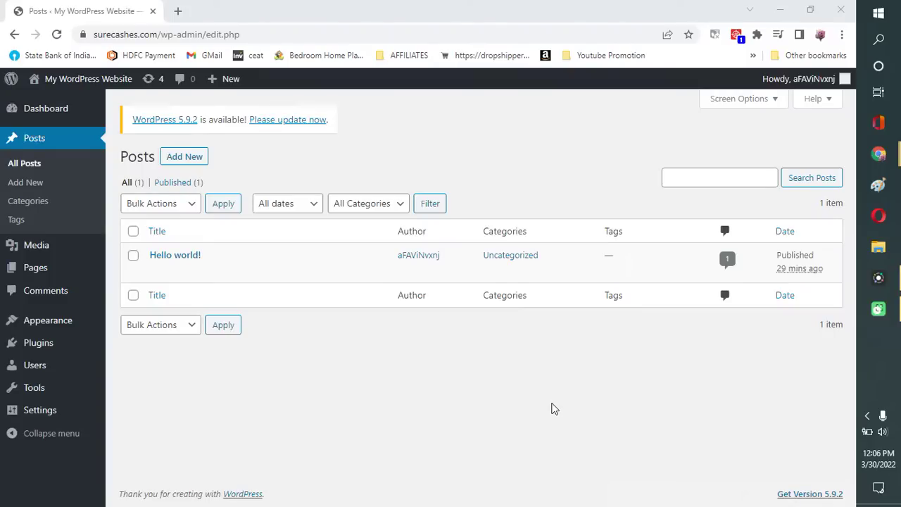
Browse the admin Dashboard, the Posts list and the installed Plugins page
click(39, 111)
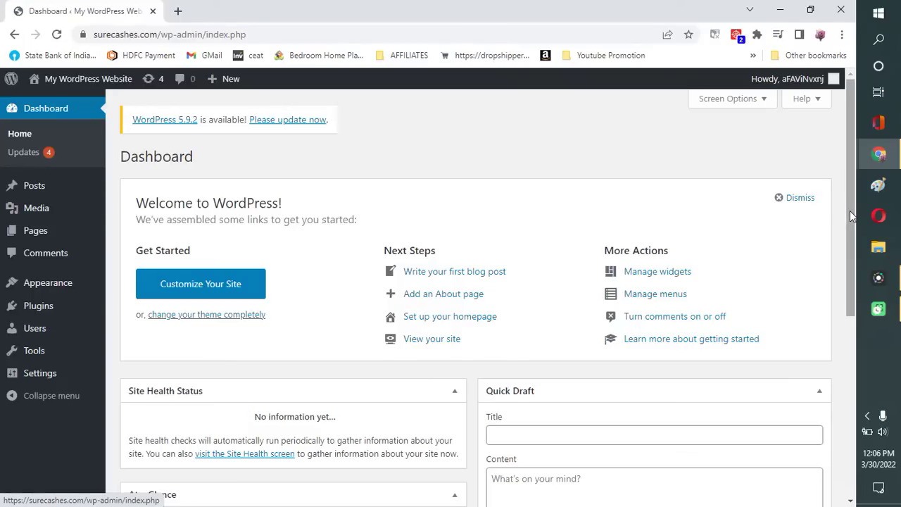
drag(850, 211, 849, 240)
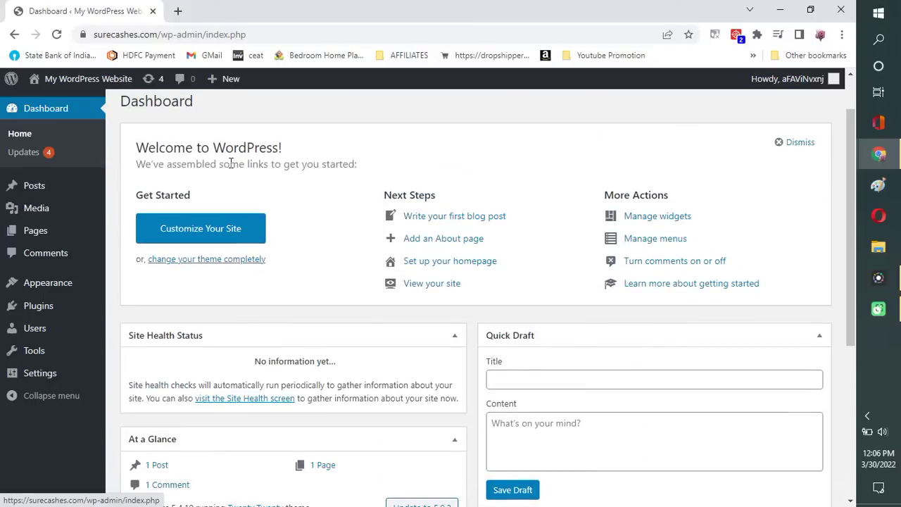
click(39, 188)
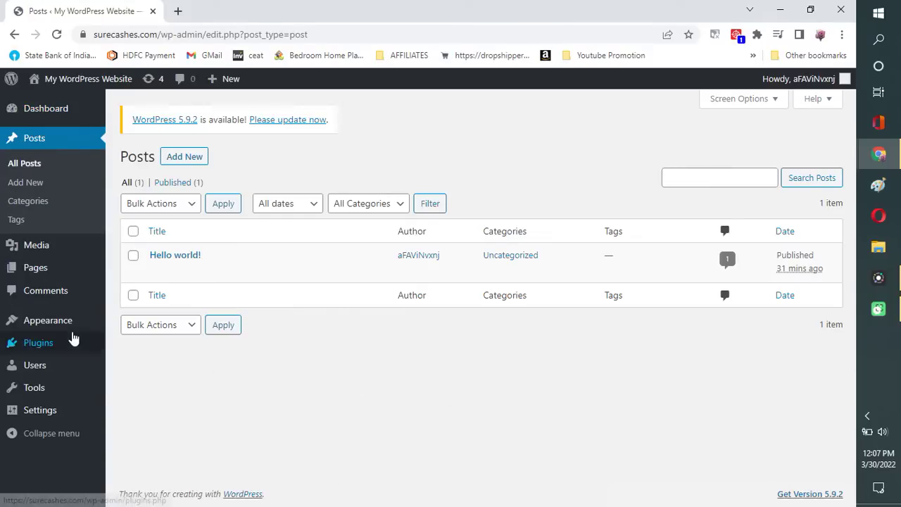
click(51, 345)
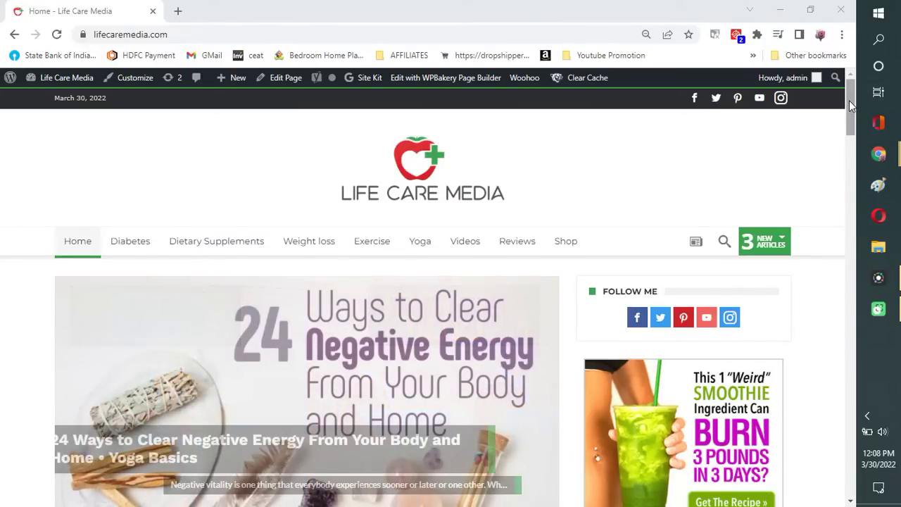
Scroll the Life Care Media Dashboard at lifecaremedia.com/wp-admin
drag(849, 100, 857, 80)
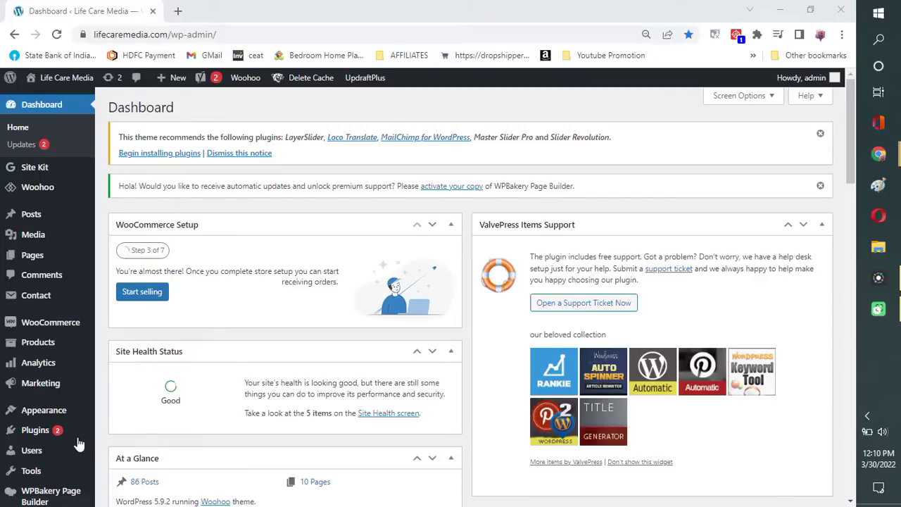
Search the Add Plugins directory for 'migration'
mouse_move(43, 438)
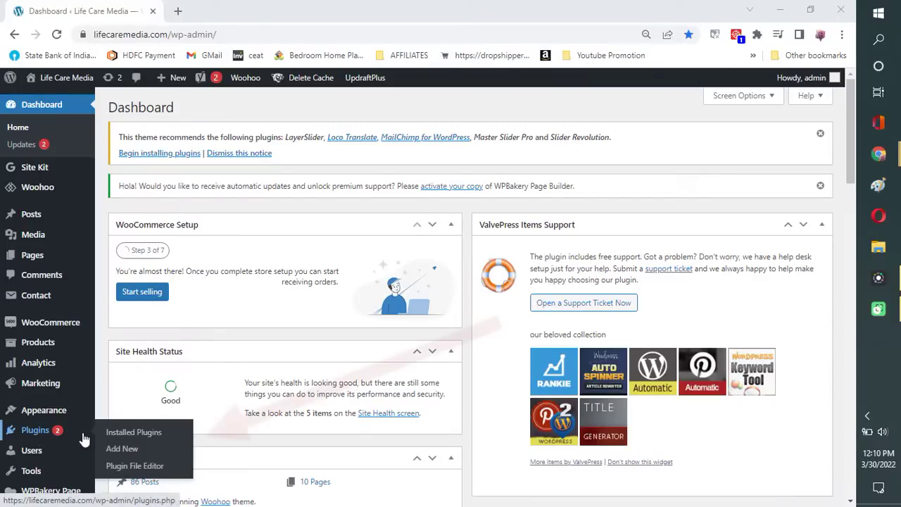
click(131, 455)
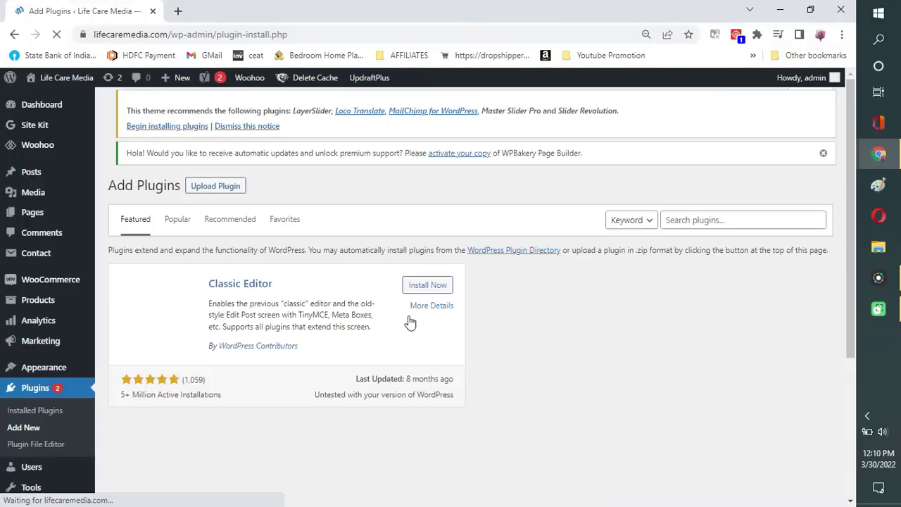
click(689, 216)
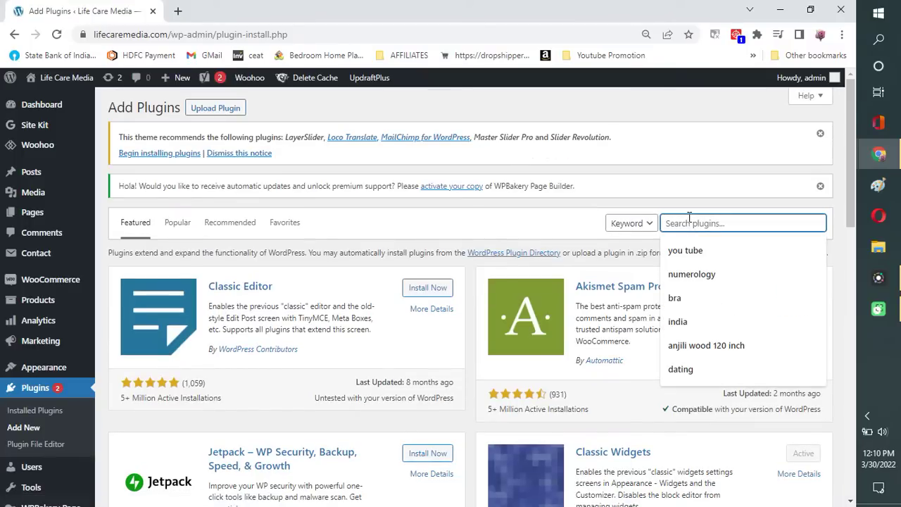
text(migrati)
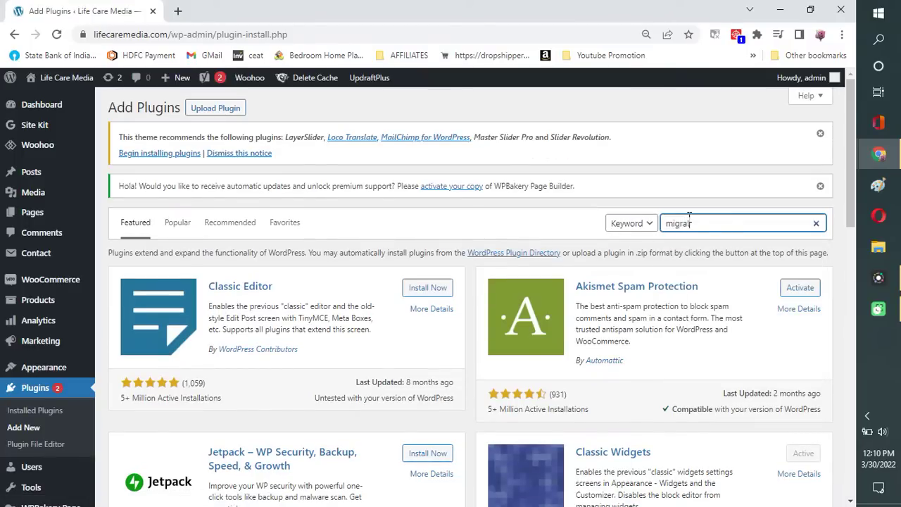
text(on)
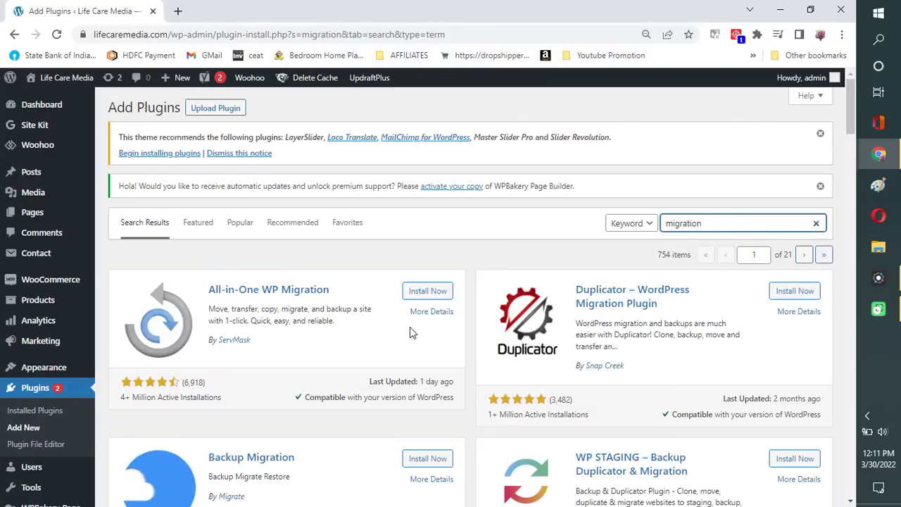
Install All-in-One WP Migration from the search results, then activate it
click(427, 291)
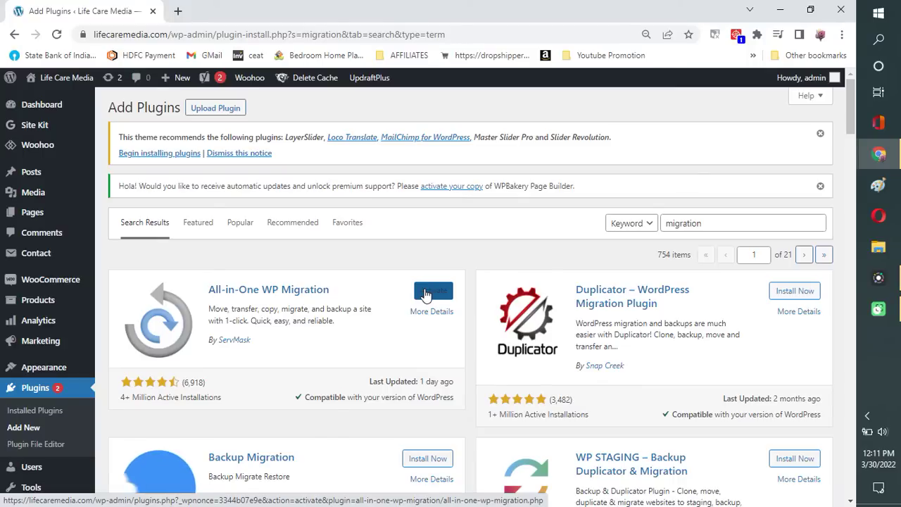
click(425, 292)
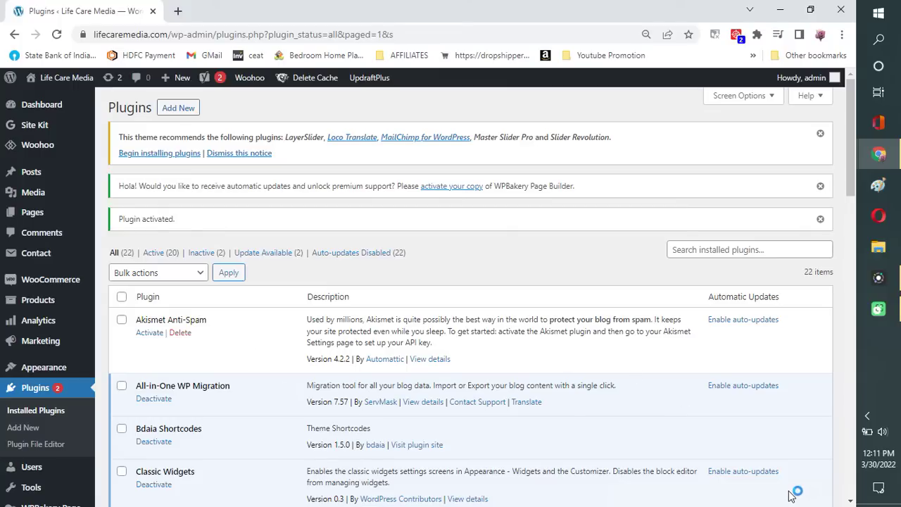
Go to All-in-One WP Migration's Export page from the admin sidebar
scroll(782, 498, down, 3)
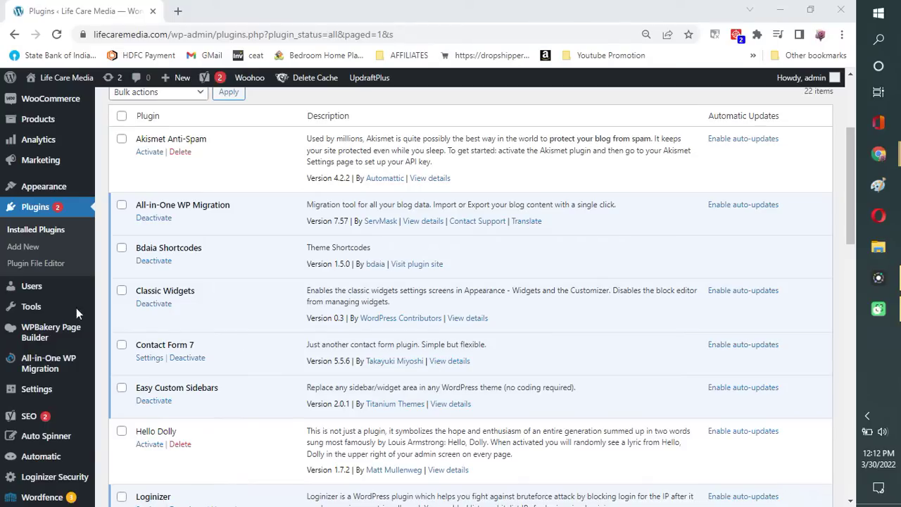
mouse_move(70, 357)
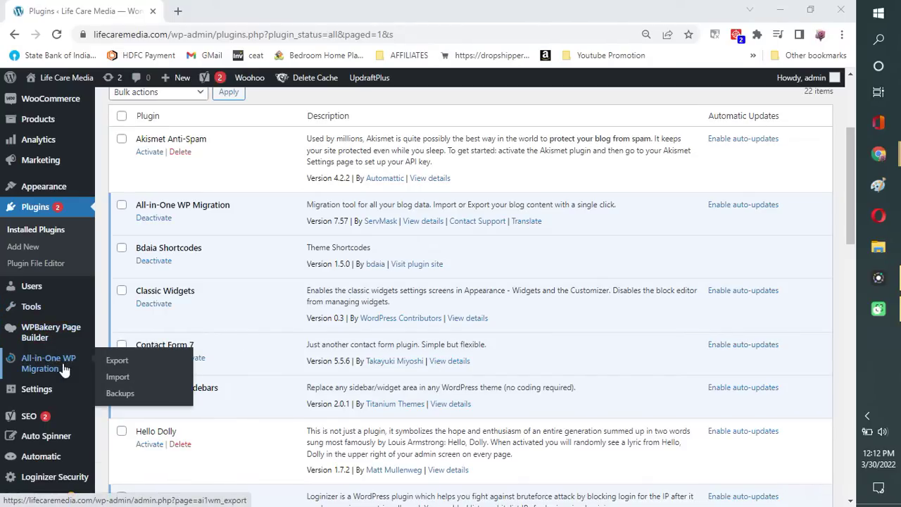
click(115, 363)
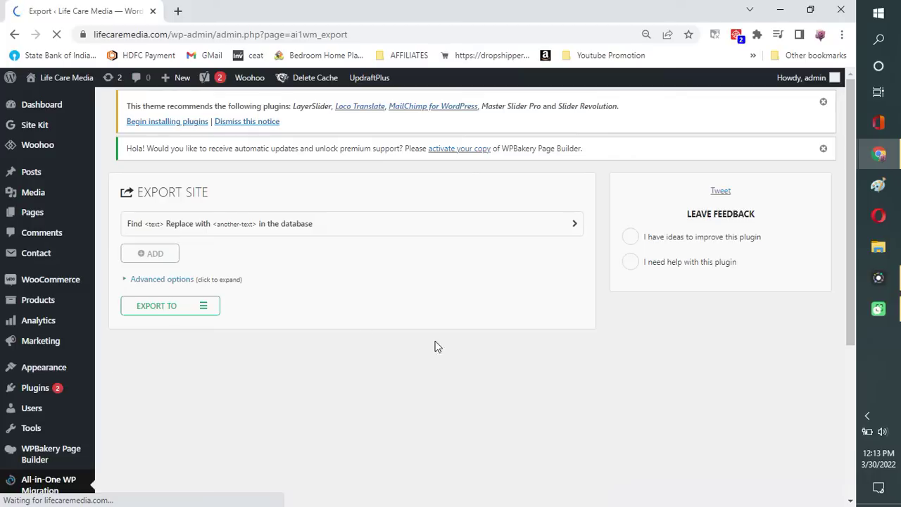
Export the entire site using Export To > File
click(205, 311)
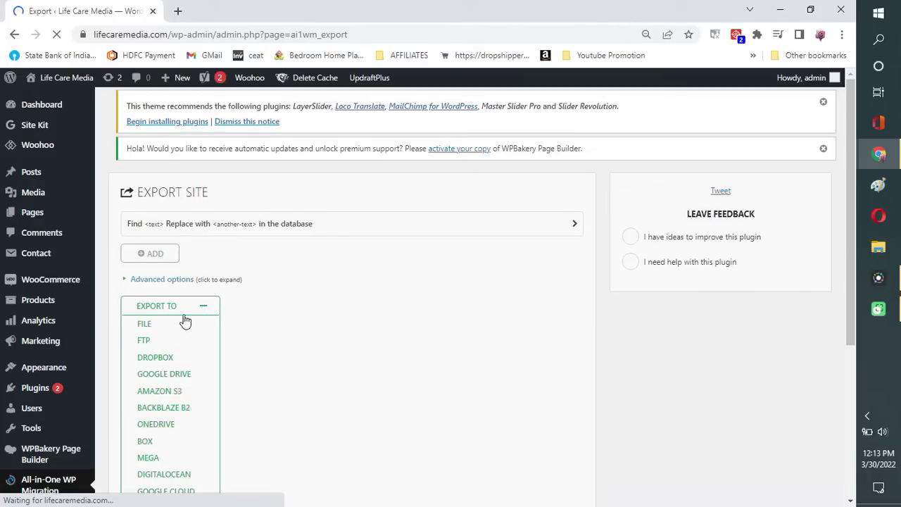
click(178, 325)
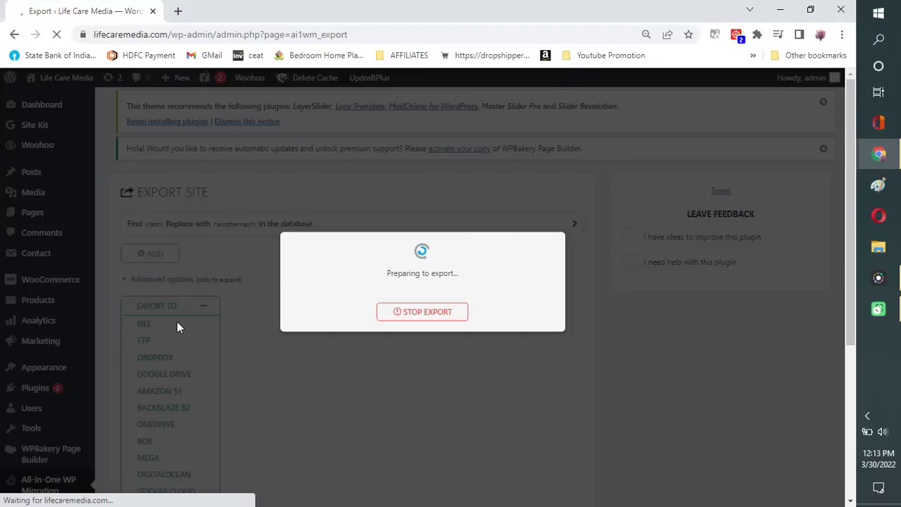
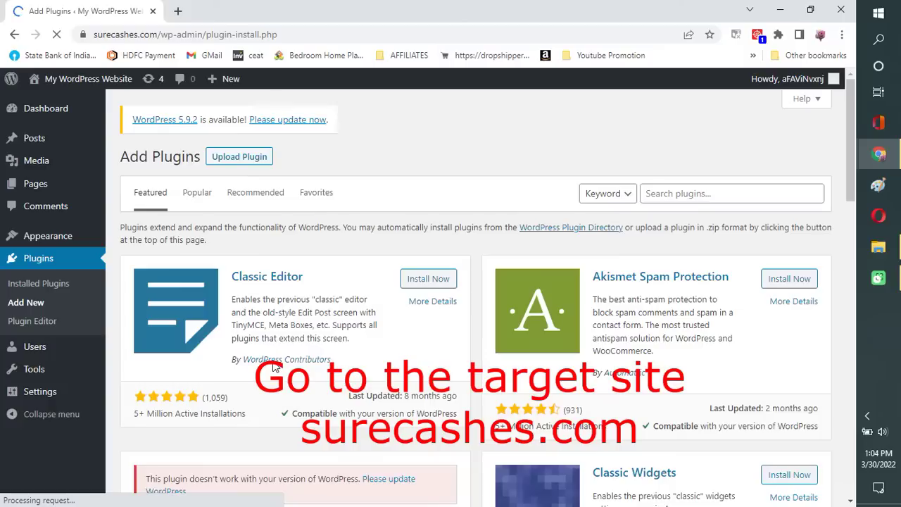
Search the plugin directory for 'migration', then install and activate All-in-One WP Migration
click(677, 190)
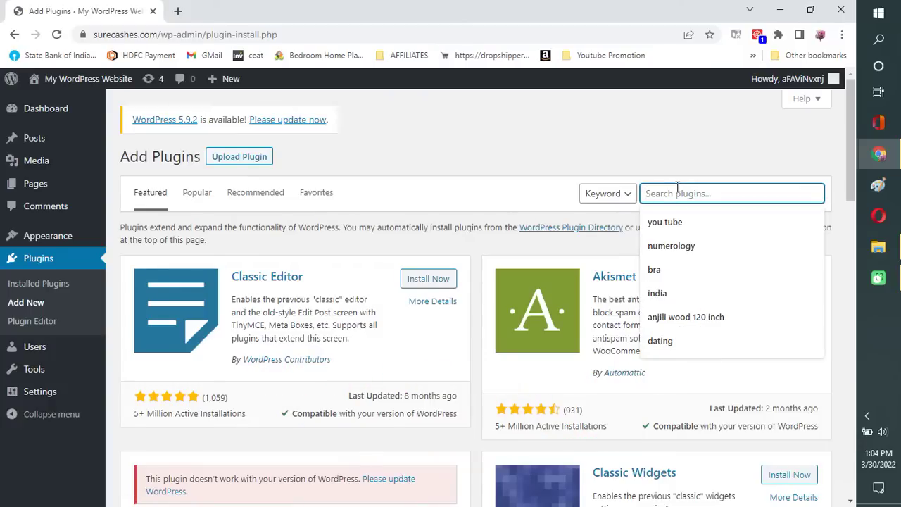
text(migra)
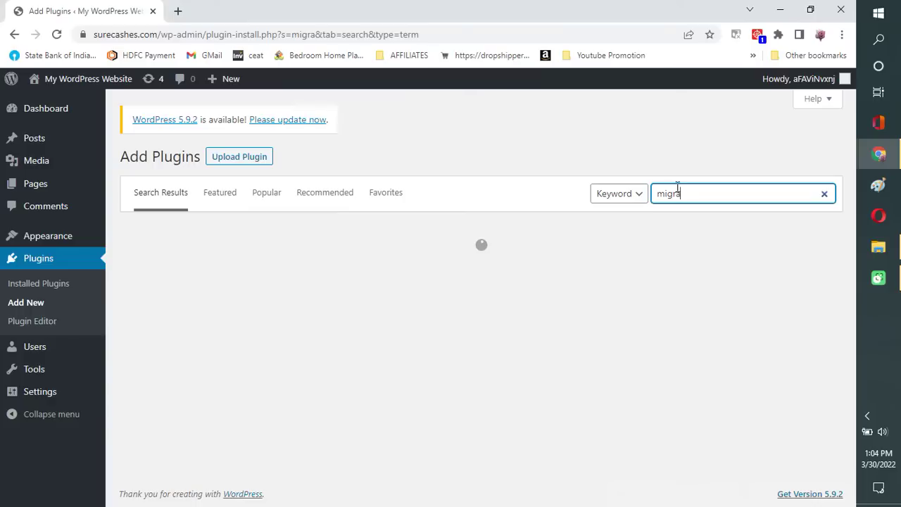
text(tion)
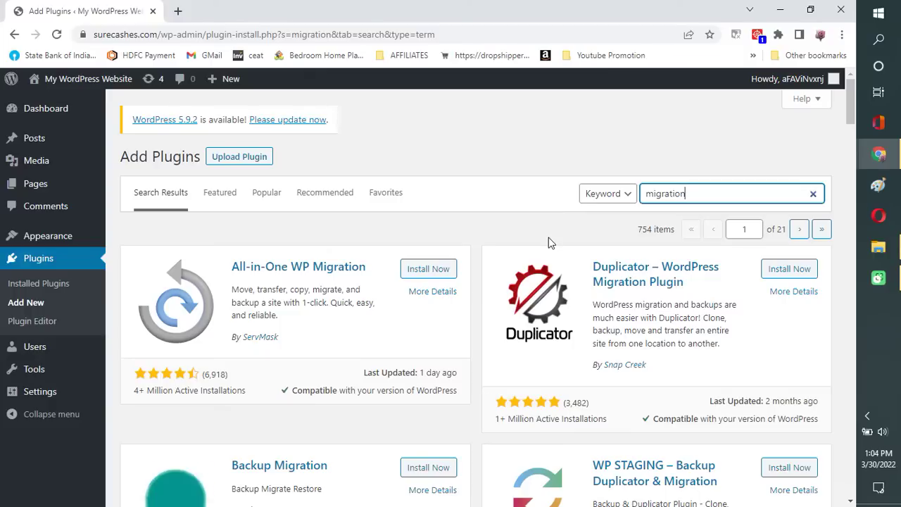
click(441, 270)
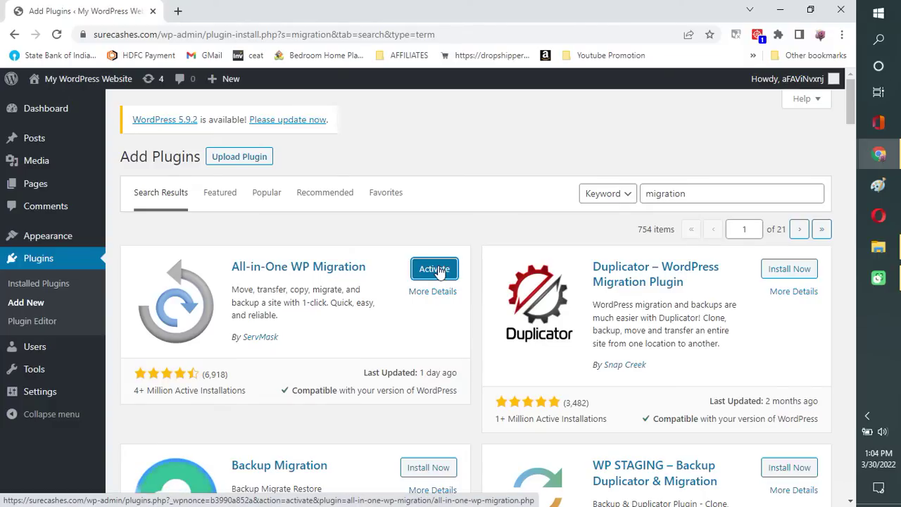
click(434, 269)
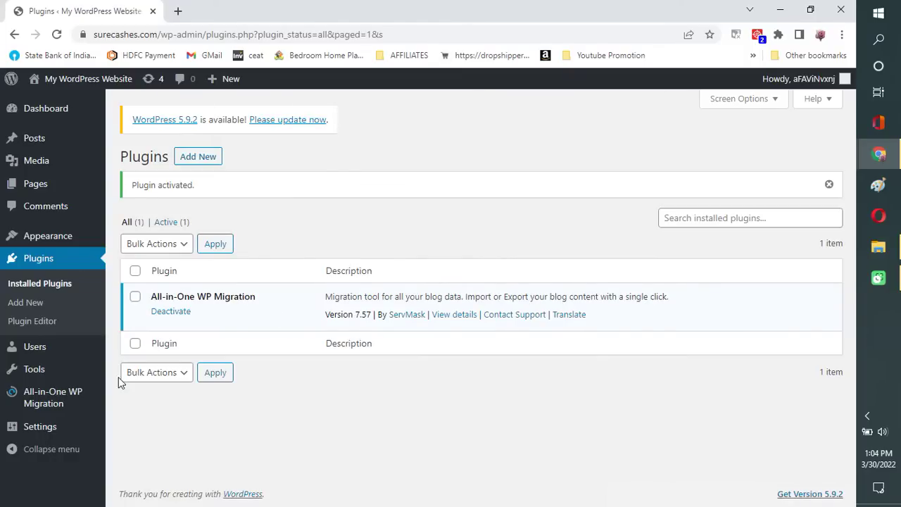
Open All-in-One WP Migration's Import page, try Import From, then follow the upload-size guide link
click(76, 396)
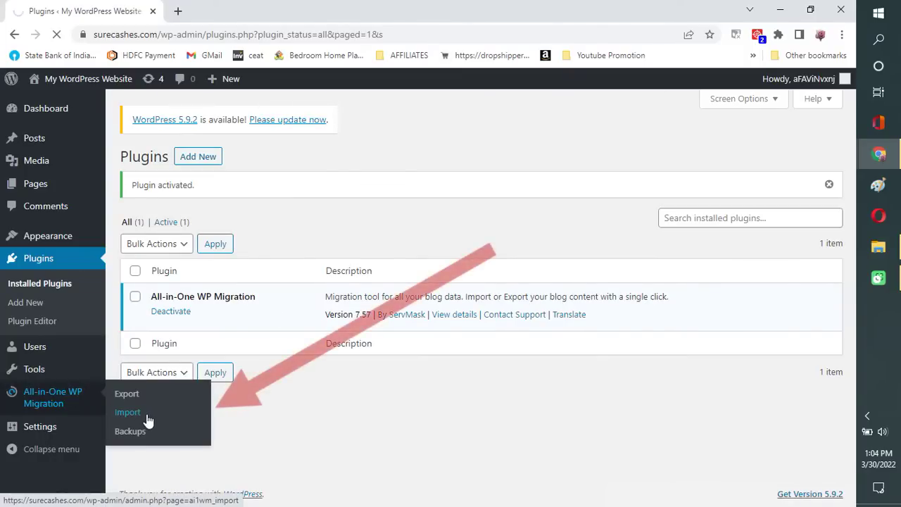
click(128, 412)
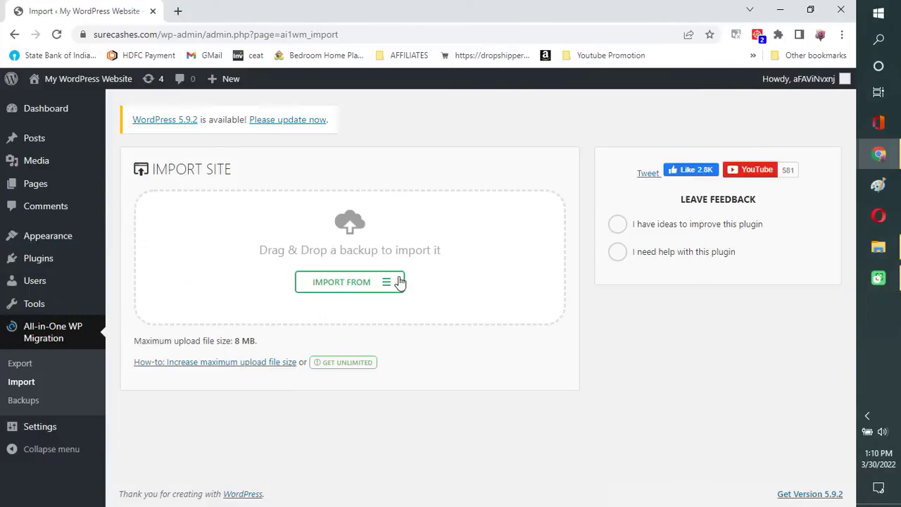
click(392, 284)
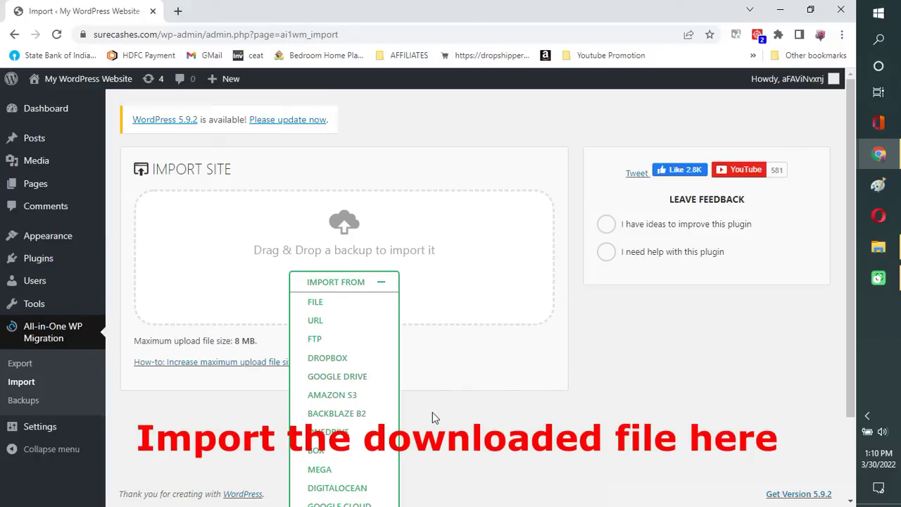
click(380, 281)
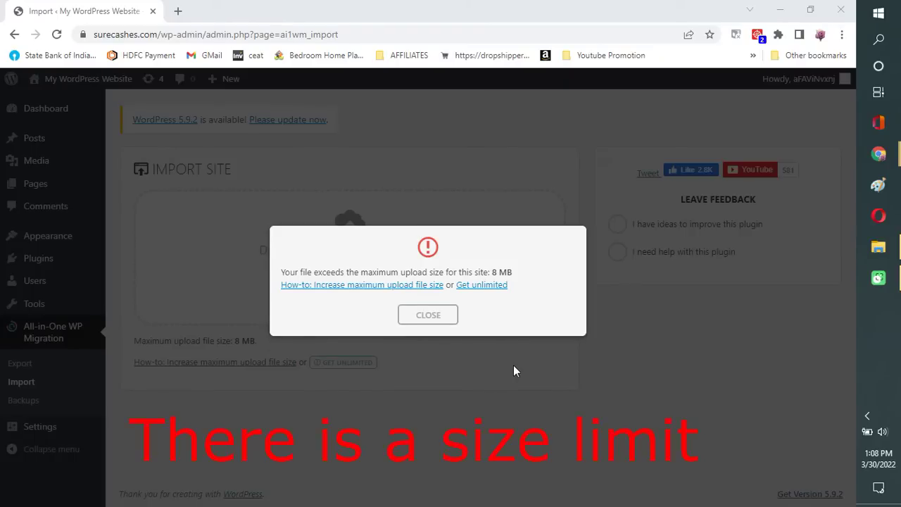
click(378, 285)
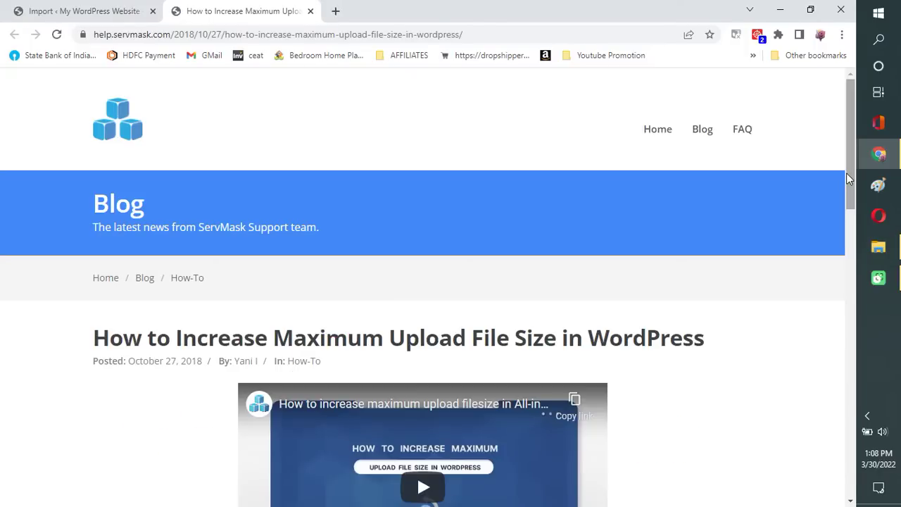
drag(852, 177, 873, 285)
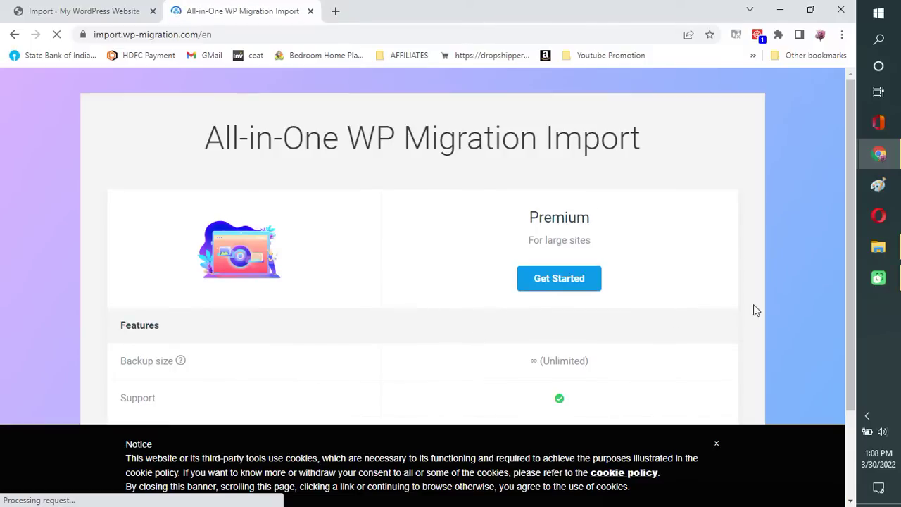
Scroll through ServMask's upload-limit guide and accept the site's cookie notice
scroll(567, 171, down, 2)
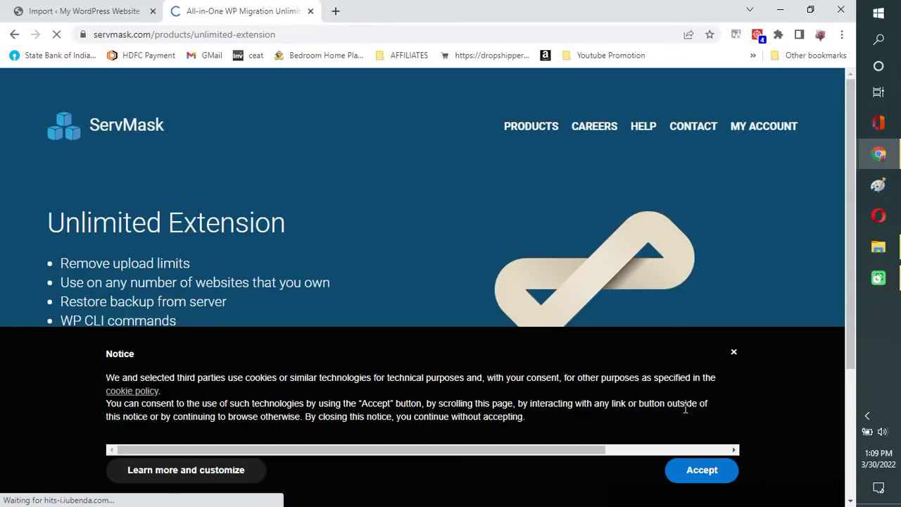
click(701, 470)
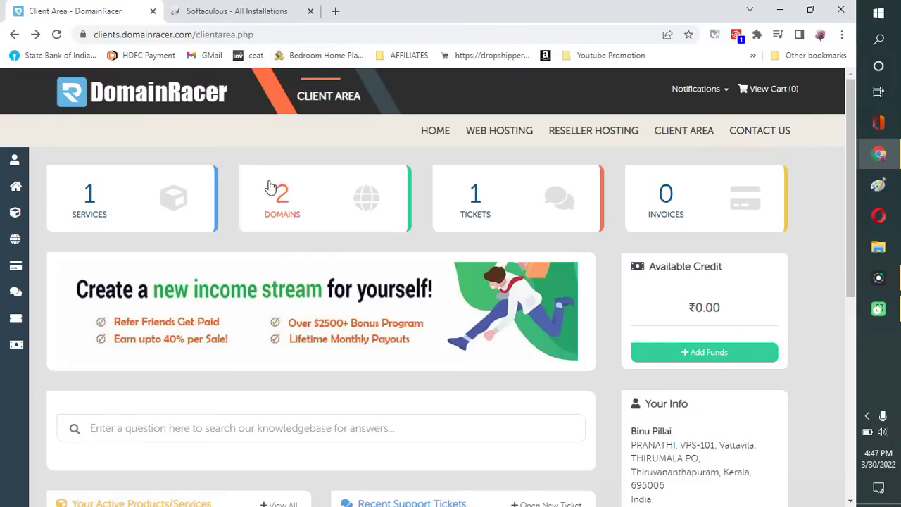
Open the surecashes.com hosting product under My Services and log in to its cPanel
mouse_move(9, 216)
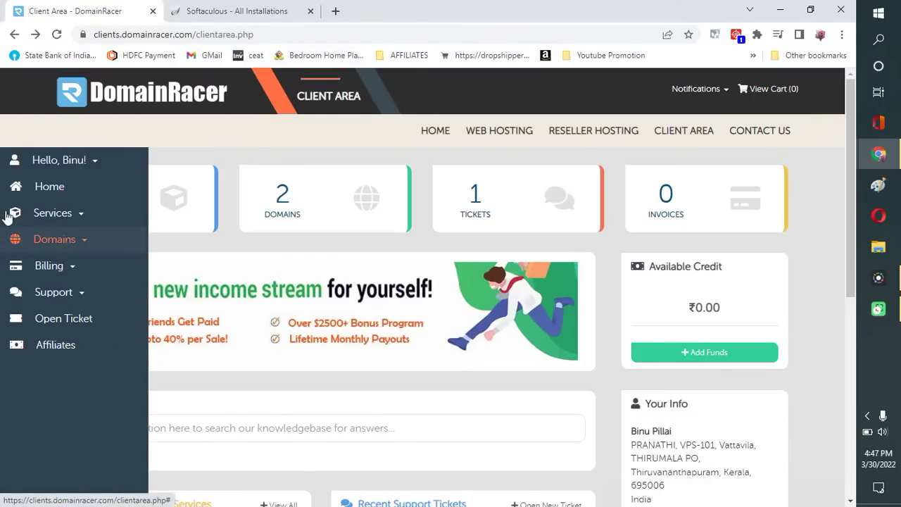
click(53, 214)
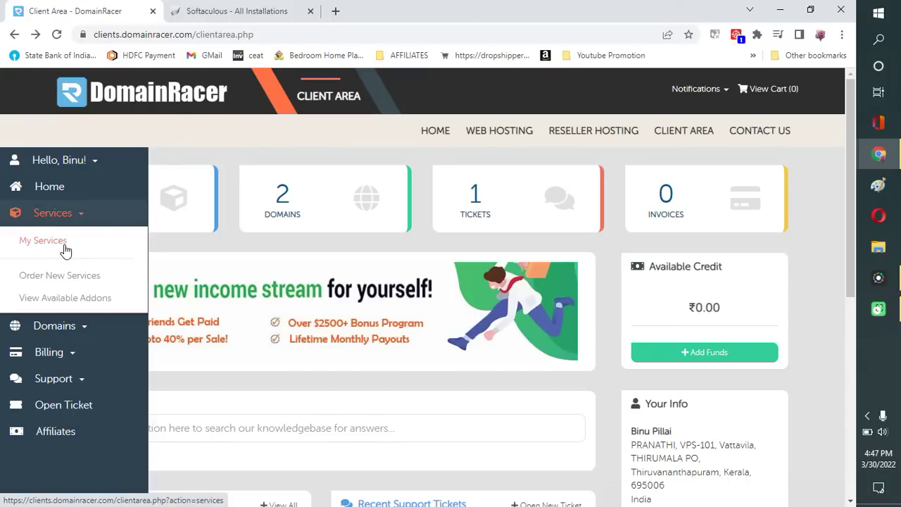
click(62, 248)
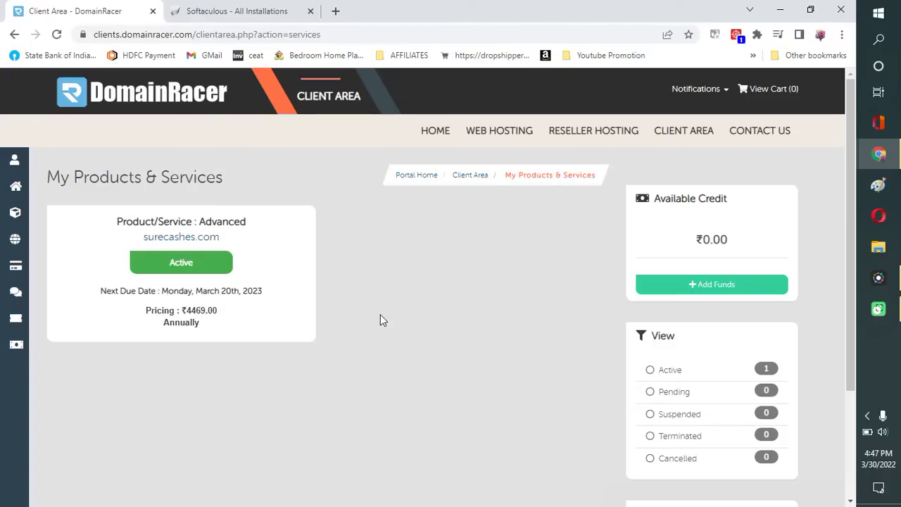
click(205, 265)
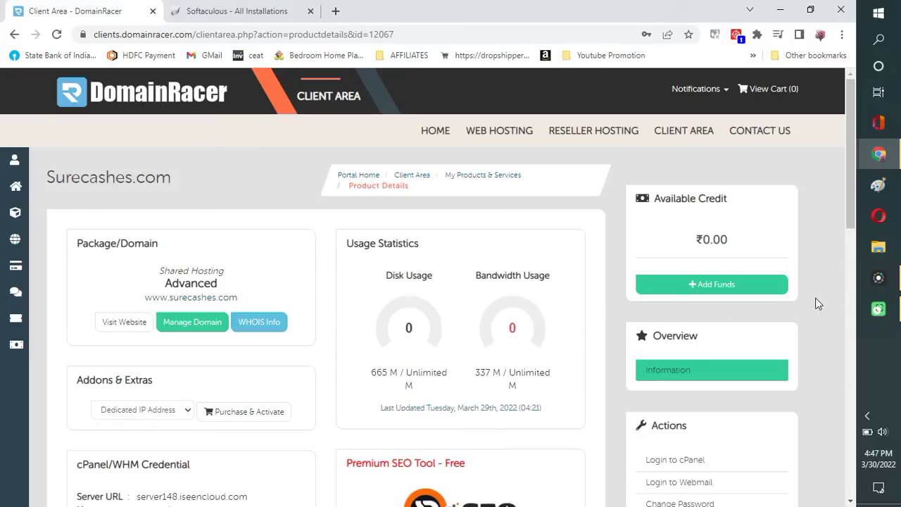
drag(853, 182, 860, 252)
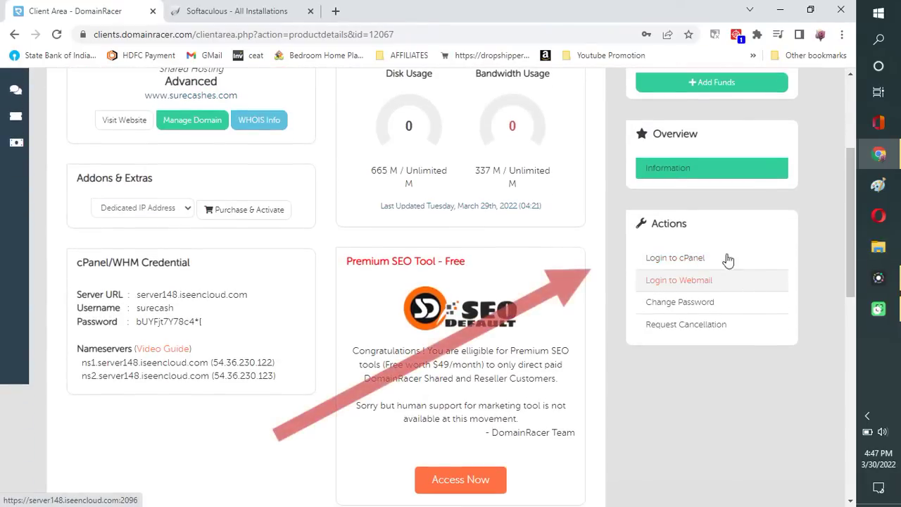
click(693, 260)
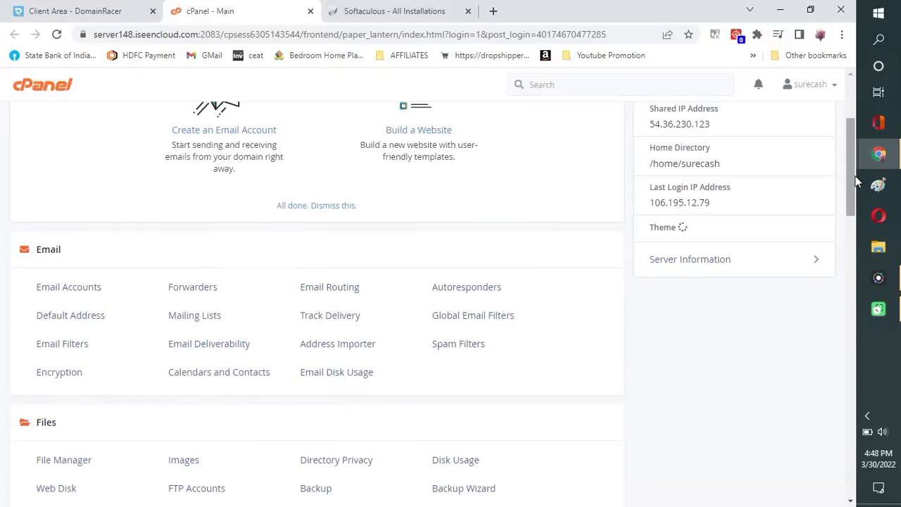
Scroll down to Softaculous Apps Installer and open the WordPress script
drag(857, 185, 863, 231)
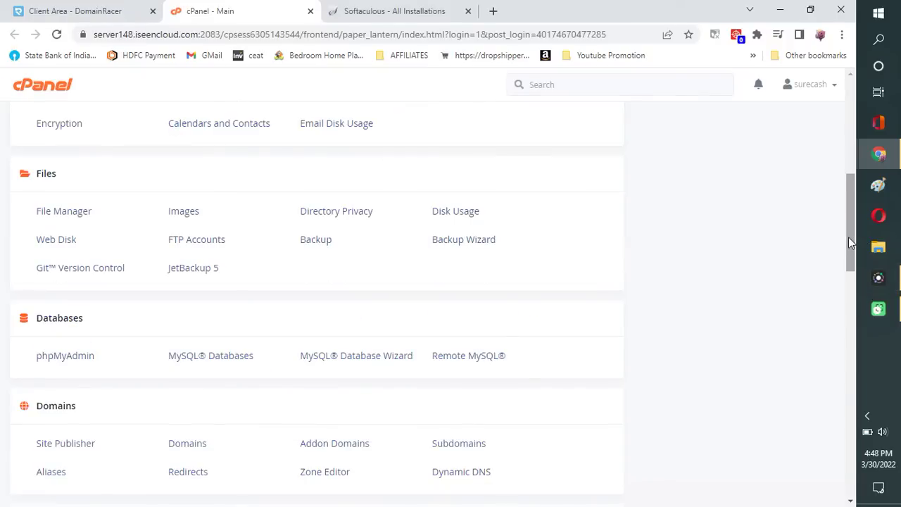
click(849, 287)
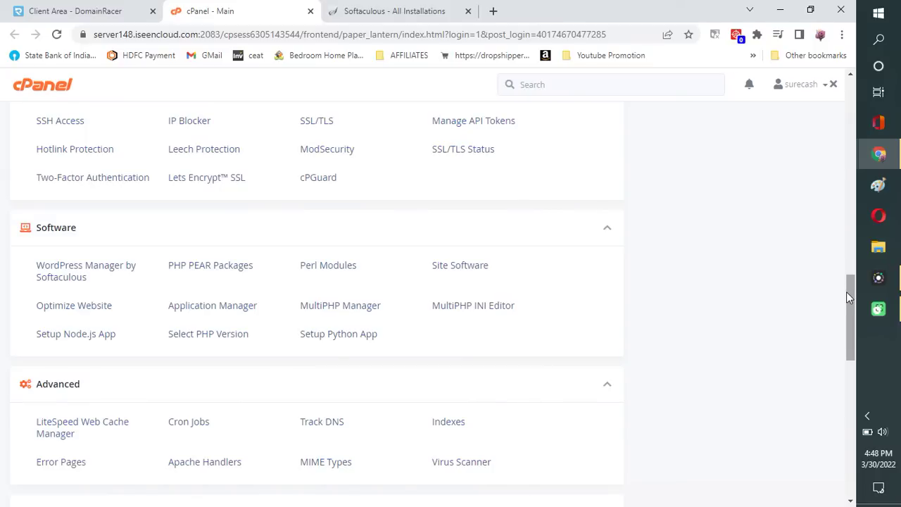
drag(849, 291, 862, 435)
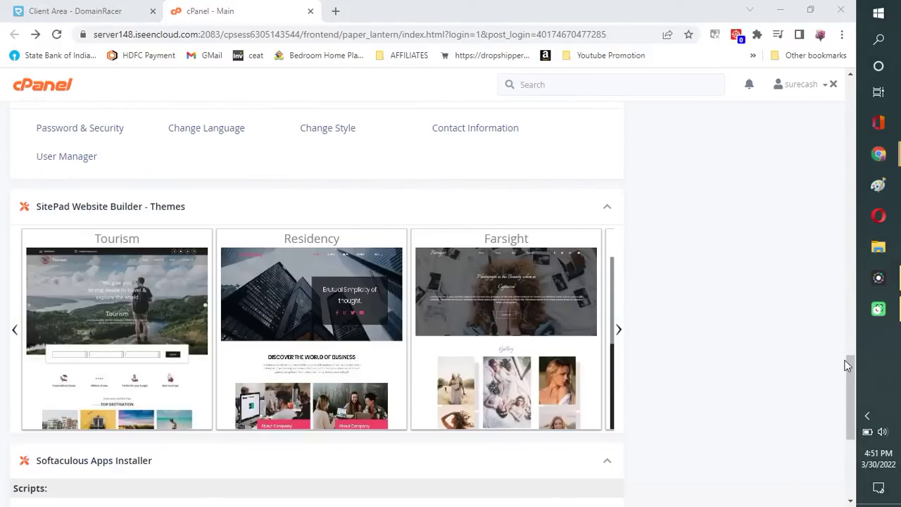
drag(848, 362, 860, 408)
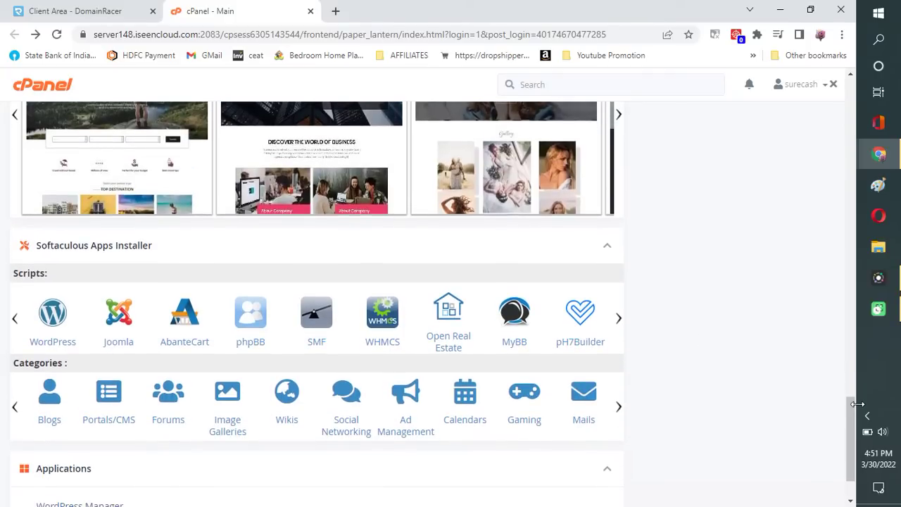
click(51, 319)
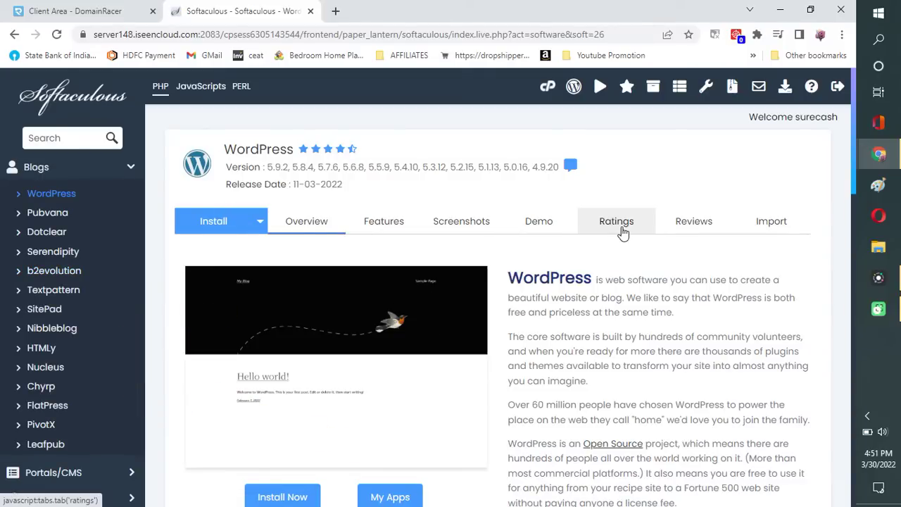
Show All Installations and start cloning the lifecaremedia.com WordPress installation
click(652, 90)
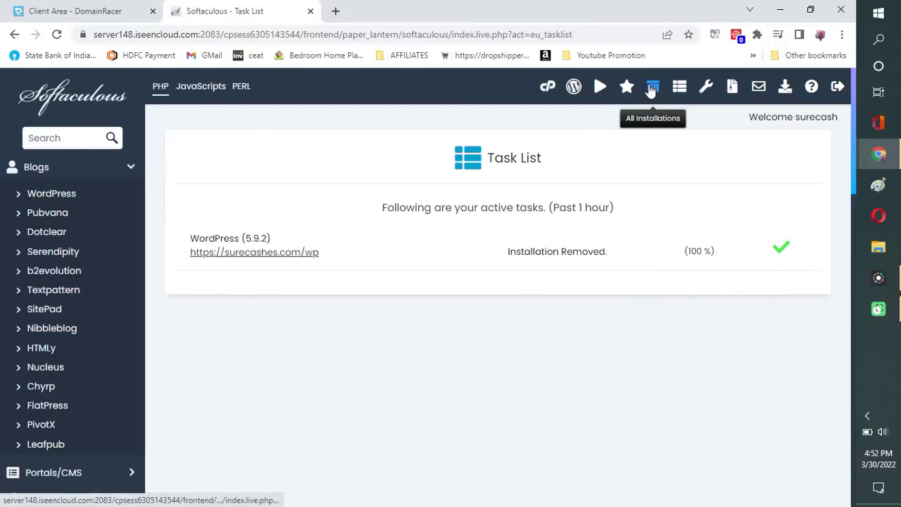
click(651, 90)
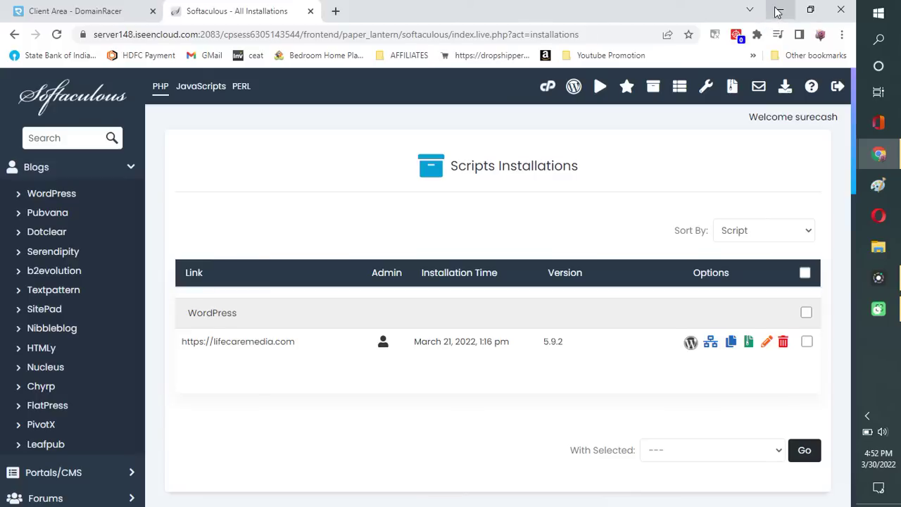
click(731, 348)
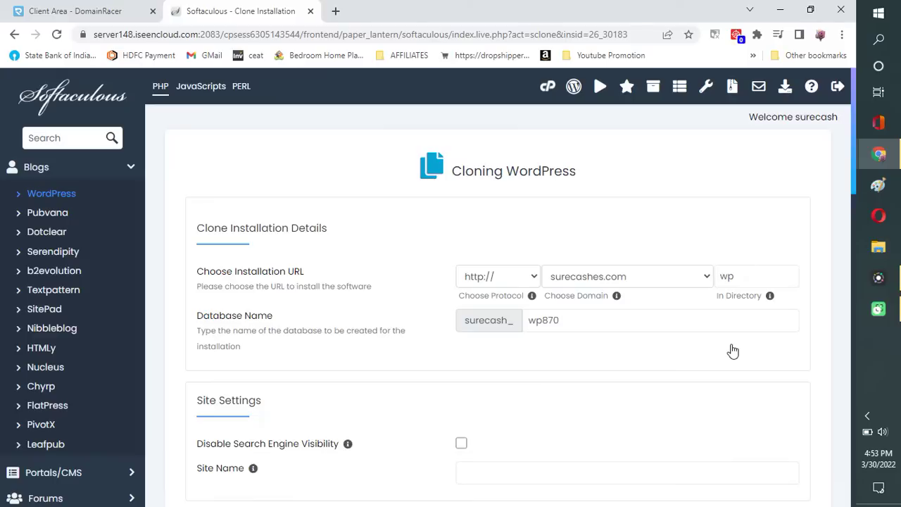
click(747, 274)
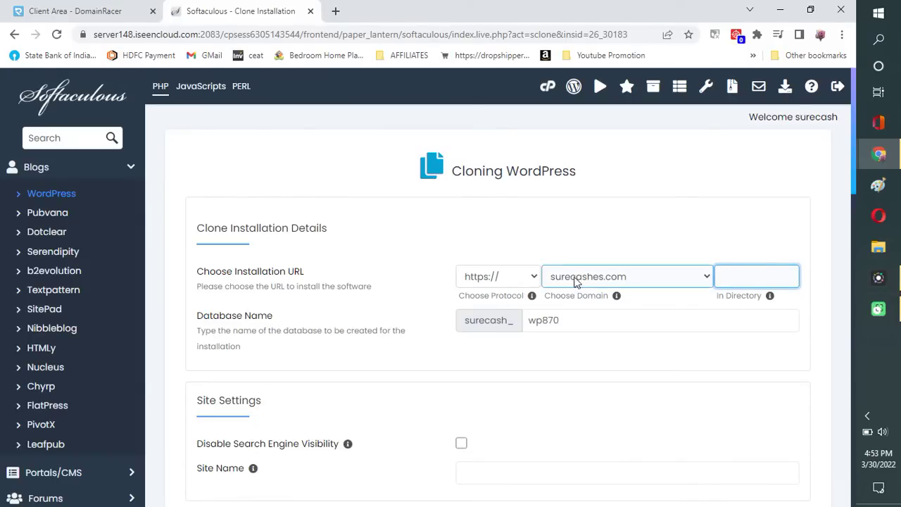
click(533, 281)
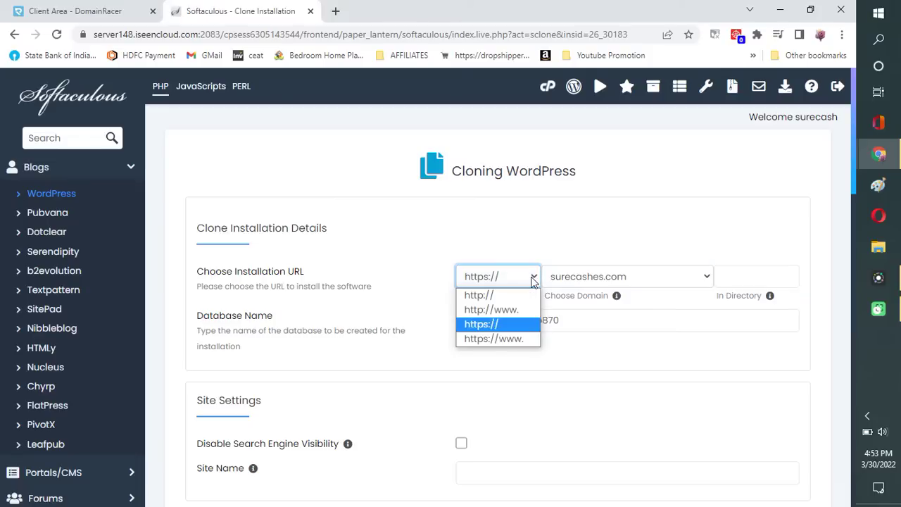
click(533, 281)
click(654, 278)
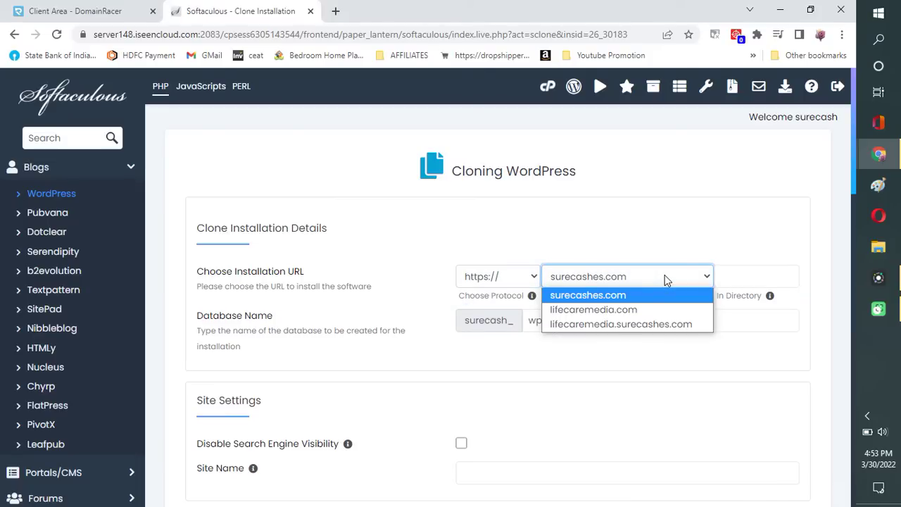
click(664, 275)
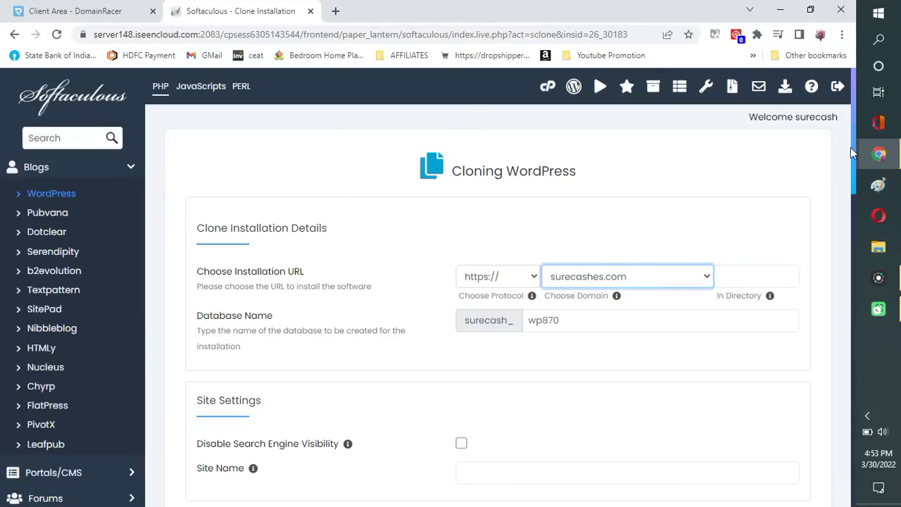
mouse_move(852, 146)
mouse_down()
mouse_move(876, 249)
mouse_move(877, 317)
mouse_up()
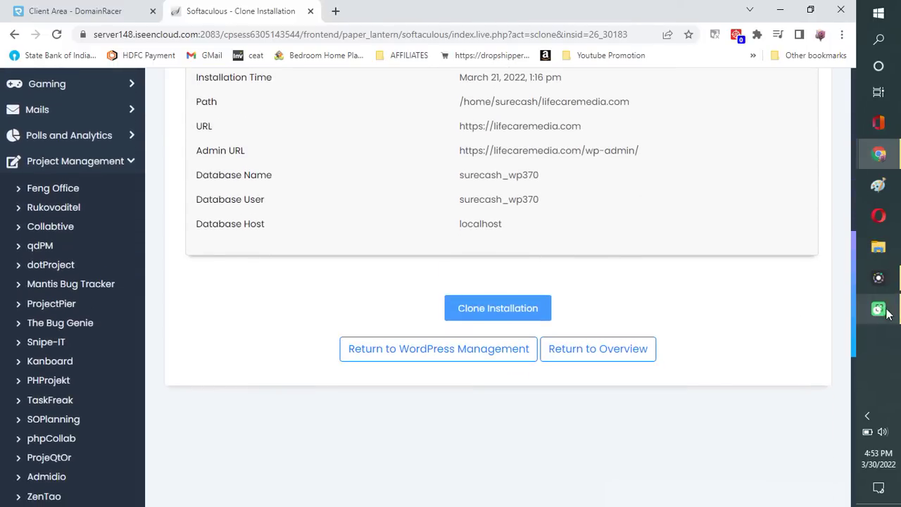
click(502, 305)
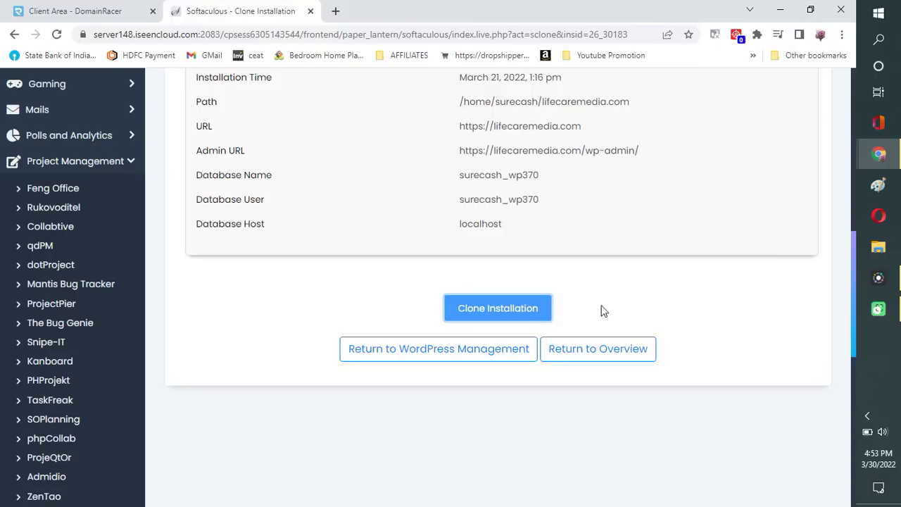
mouse_move(851, 288)
mouse_down()
mouse_move(846, 150)
mouse_move(852, 290)
mouse_up()
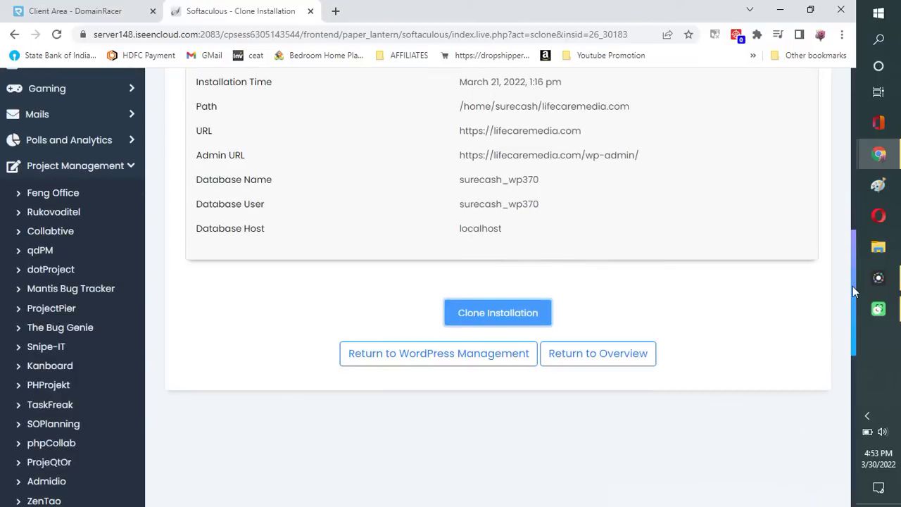
click(484, 312)
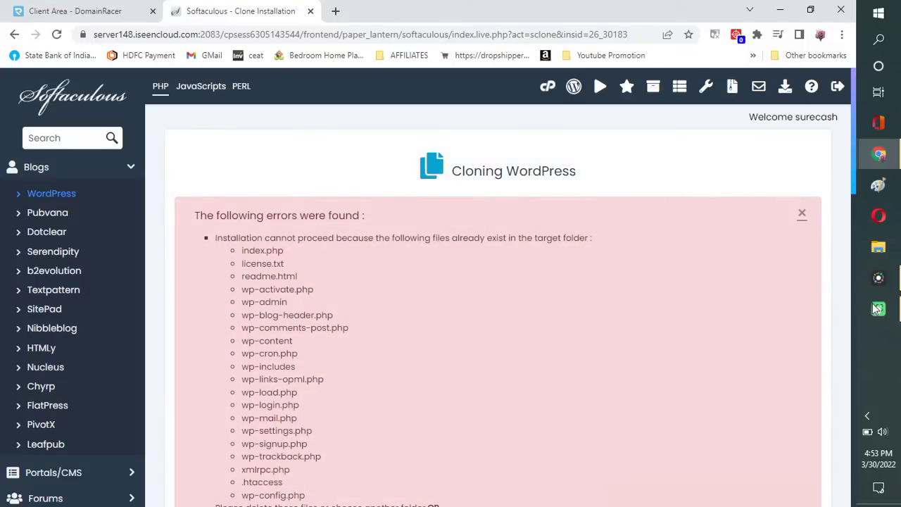
Tick 'overwrite all files and continue' and rerun Clone Installation
drag(851, 172, 870, 266)
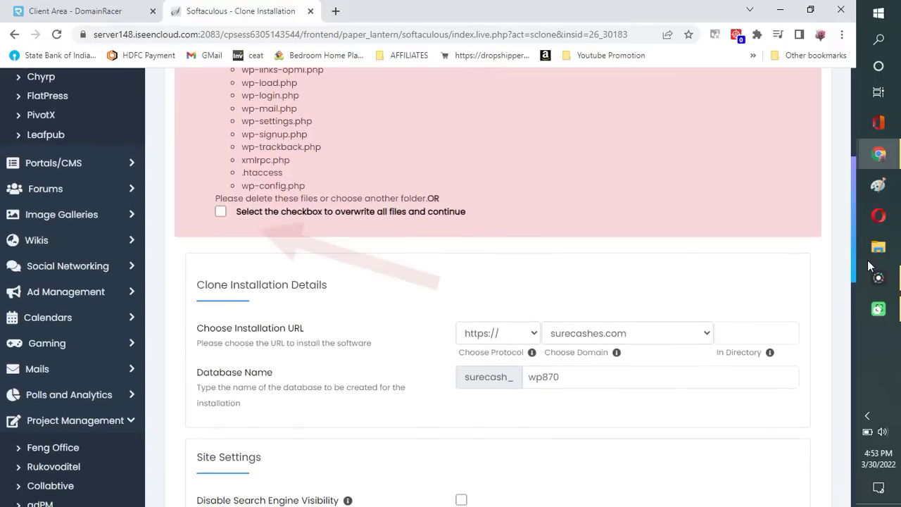
scroll(879, 262, down, 1)
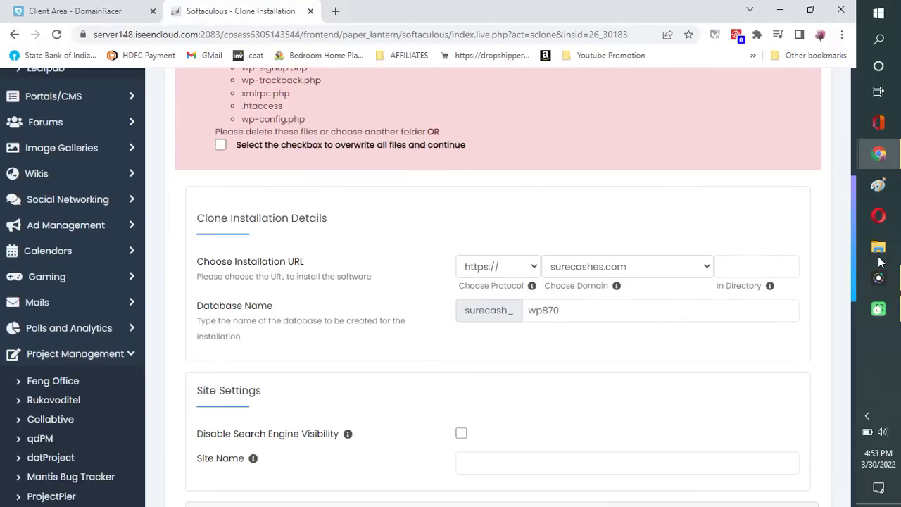
scroll(878, 259, up, 1)
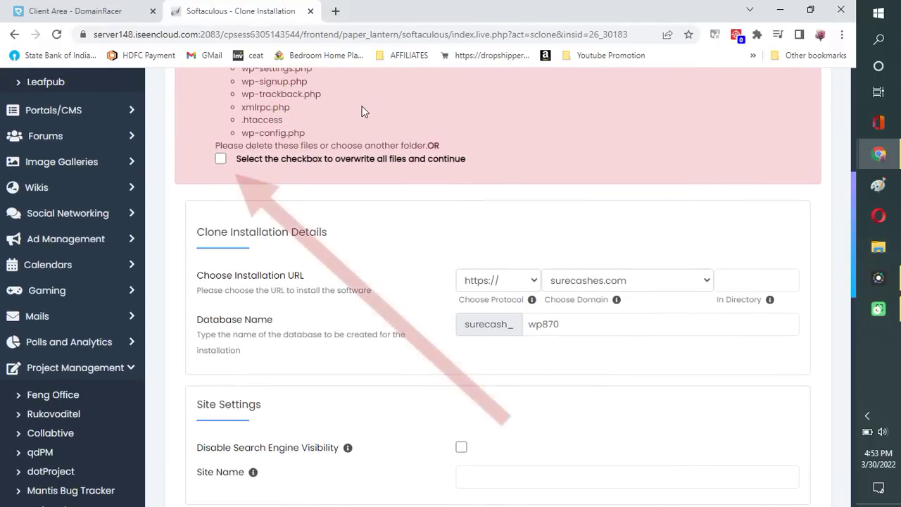
click(221, 159)
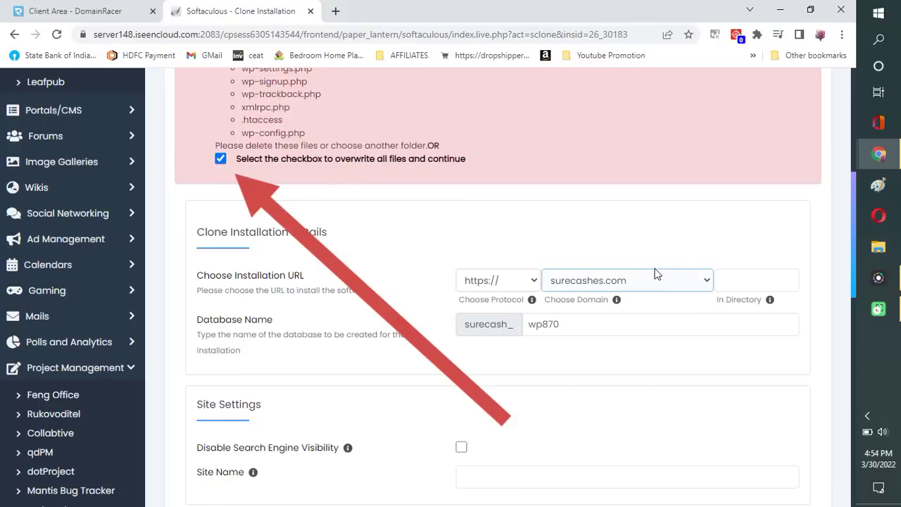
click(819, 328)
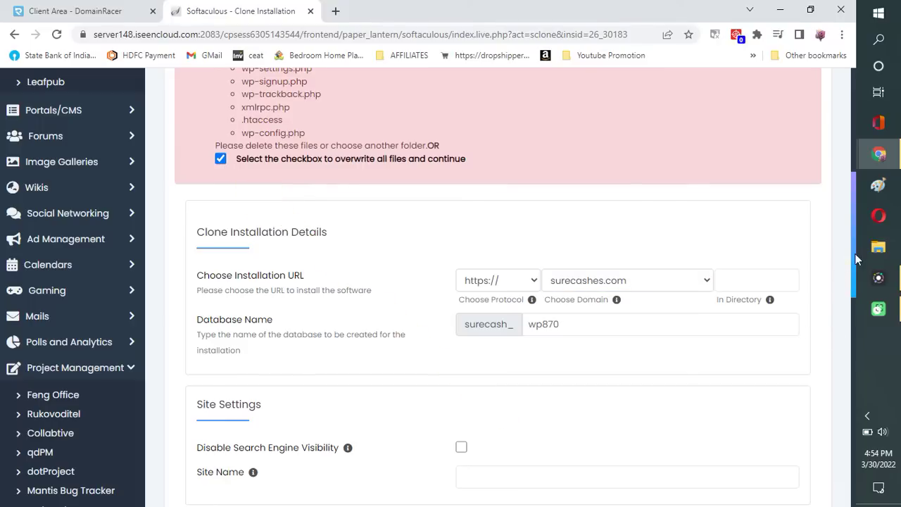
scroll(852, 257, down, 1)
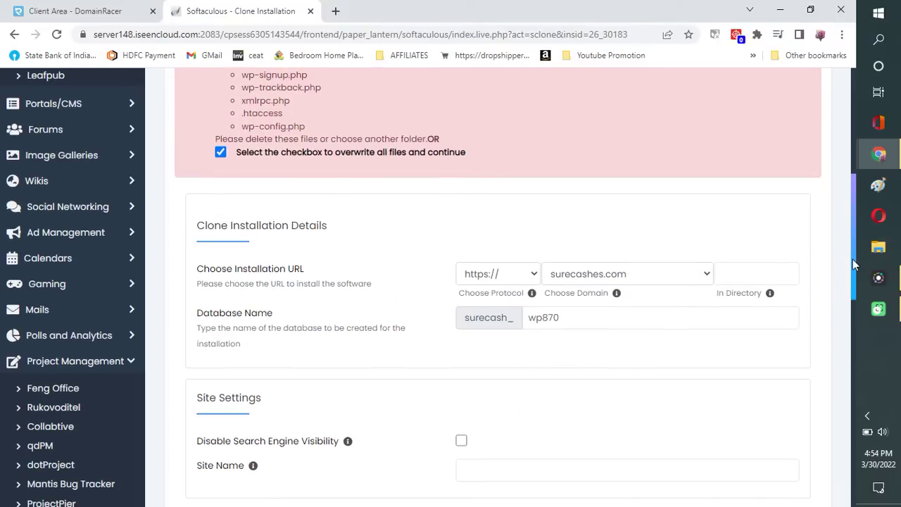
scroll(852, 259, down, 1)
drag(857, 278, 885, 418)
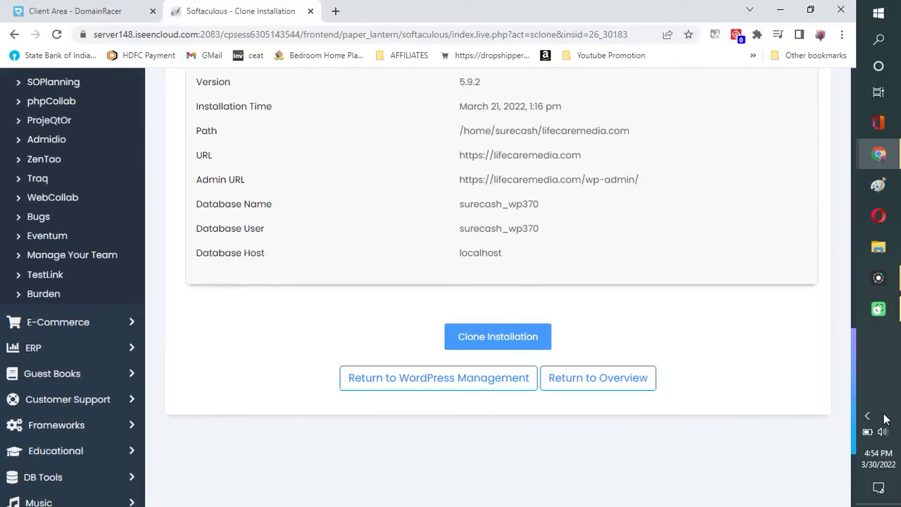
click(492, 336)
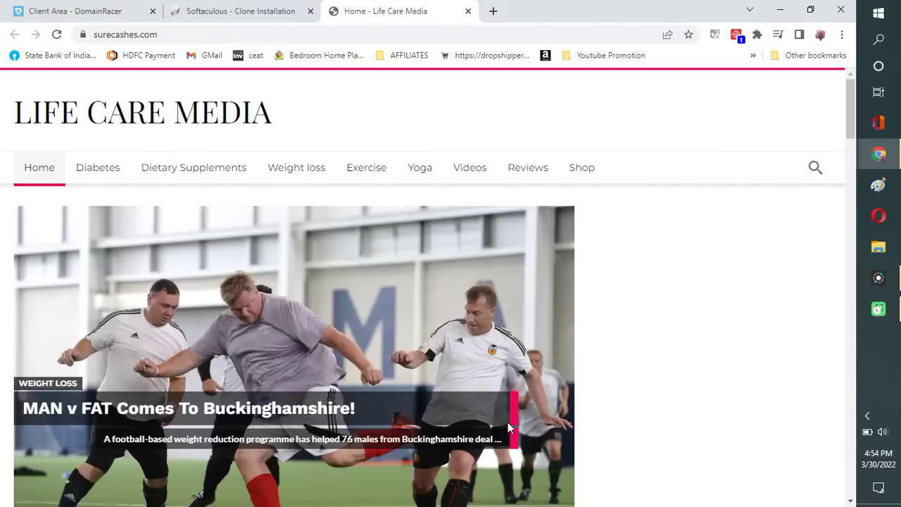
Browse the Dietary Supplements, Shop, Home and Diabetes pages on surecashes.com, then close its tab
drag(849, 116, 885, 96)
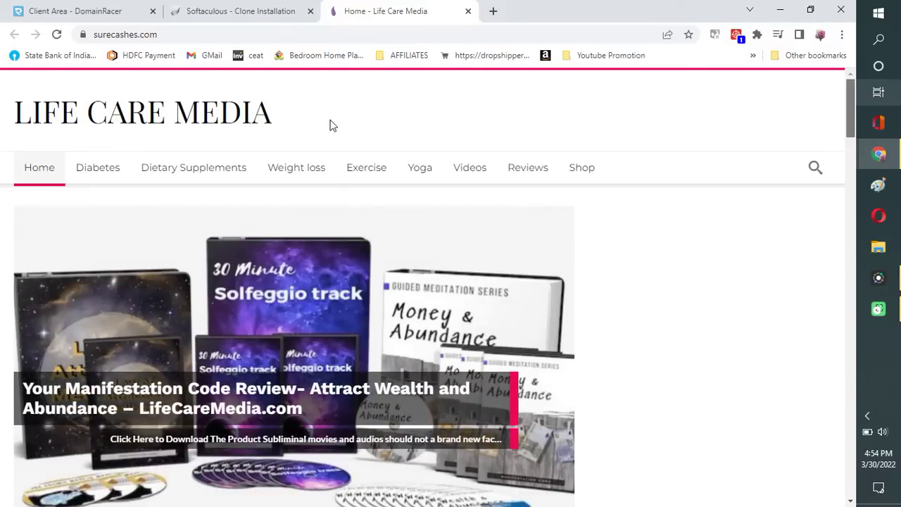
click(147, 174)
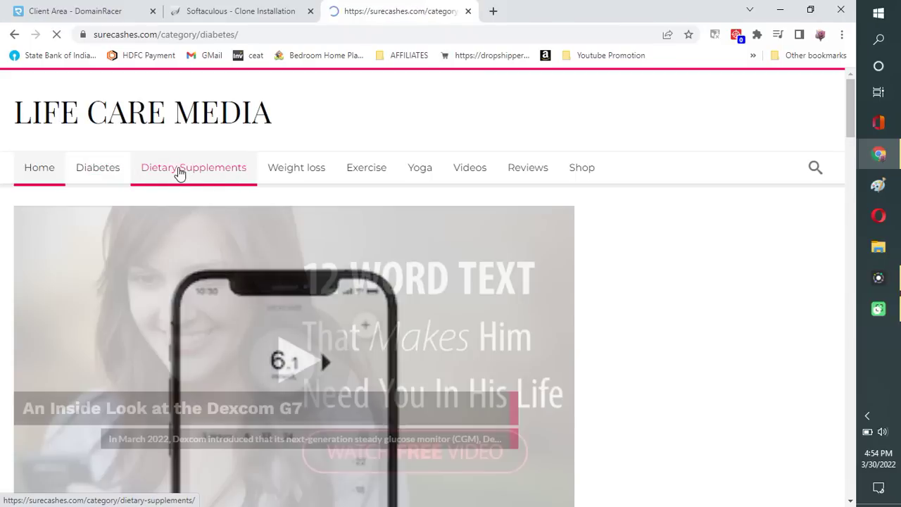
click(595, 176)
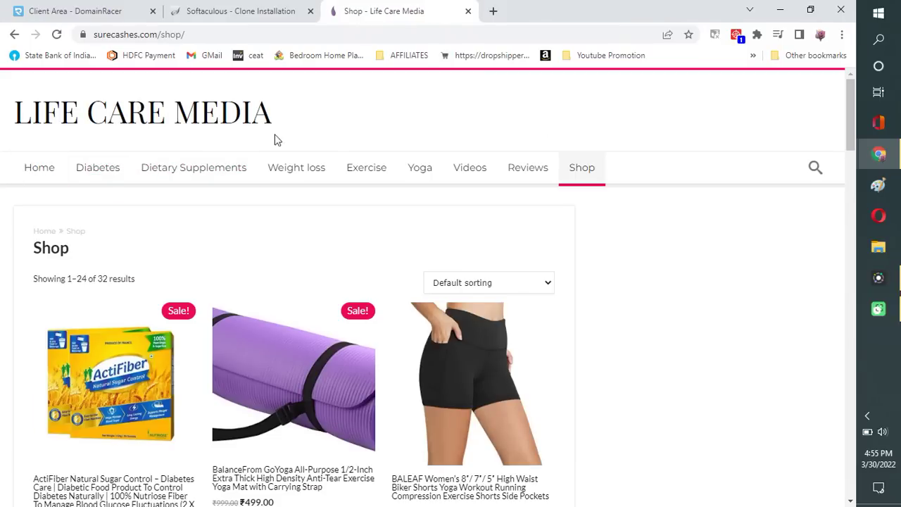
click(51, 174)
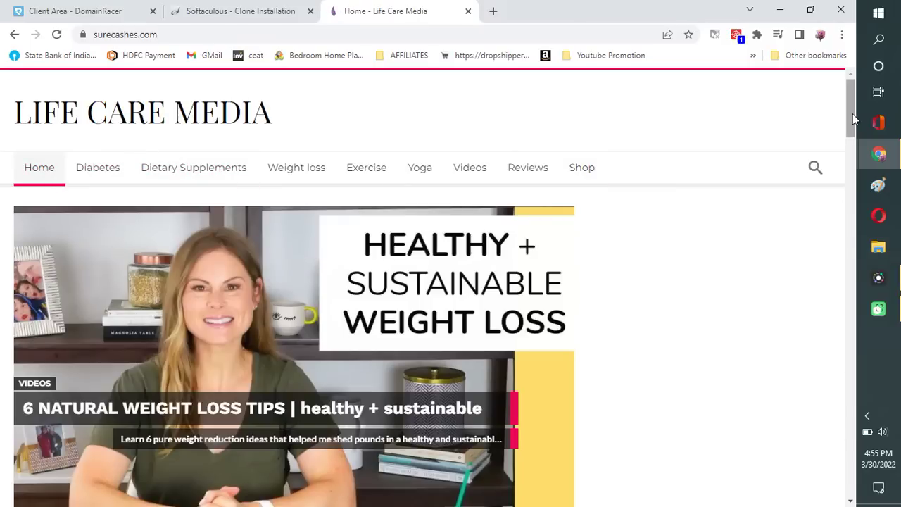
mouse_move(852, 113)
mouse_down()
mouse_move(855, 338)
mouse_move(857, 276)
mouse_move(866, 442)
mouse_move(878, 485)
mouse_move(857, 302)
mouse_move(860, 100)
mouse_up()
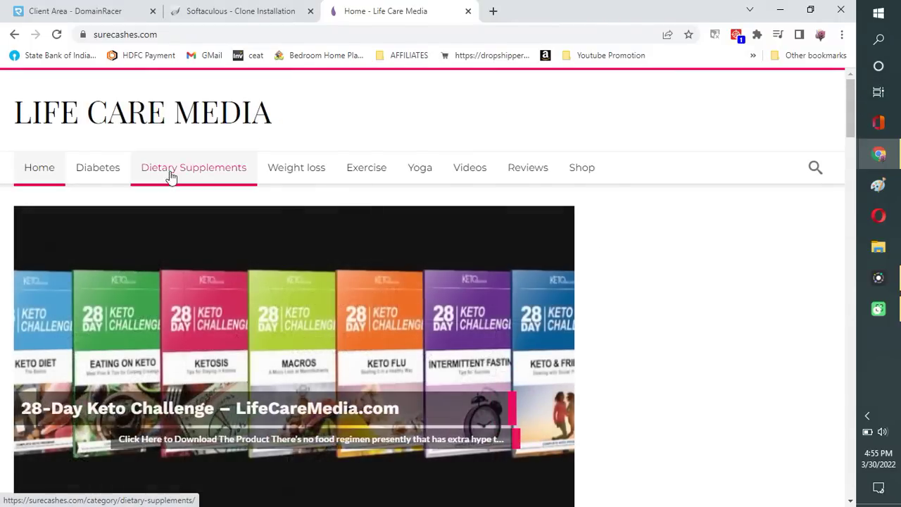
click(100, 169)
click(468, 11)
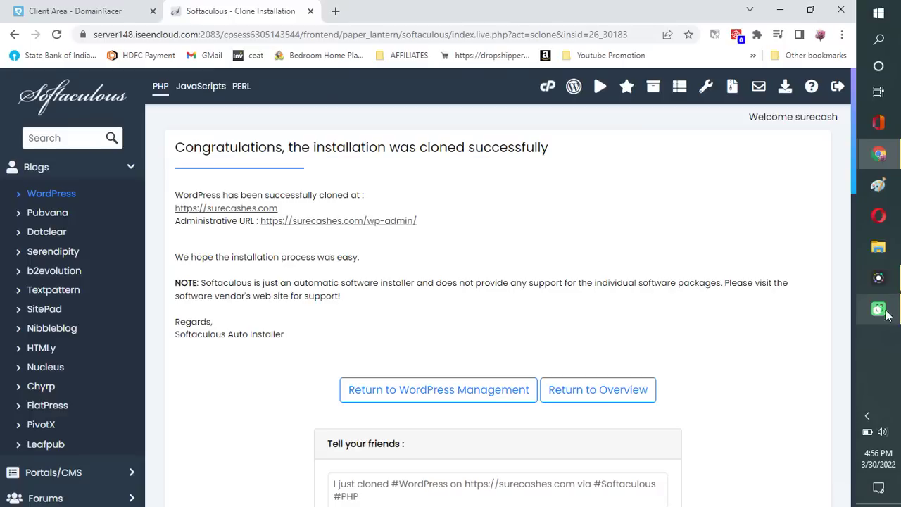